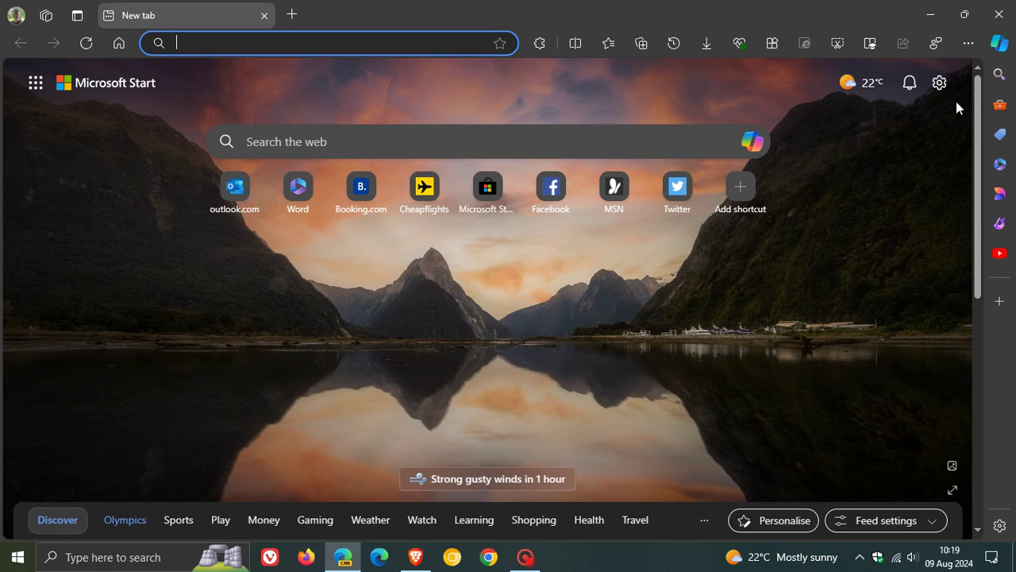
Open and close the Copilot side pane, then switch to another application window
{"action": "left_click", "coordinate": [998, 43]}
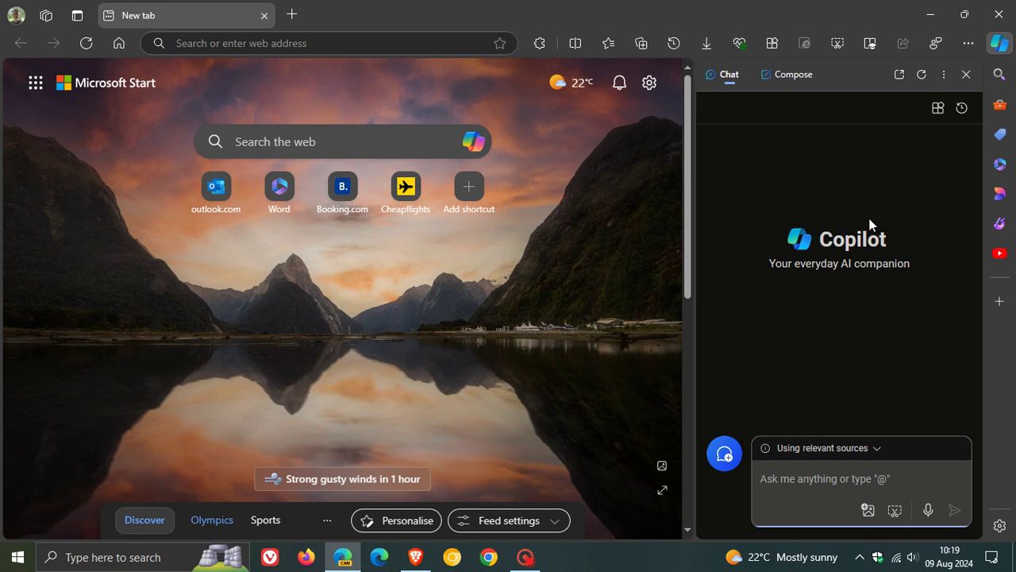
{"action": "left_click", "coordinate": [1000, 43]}
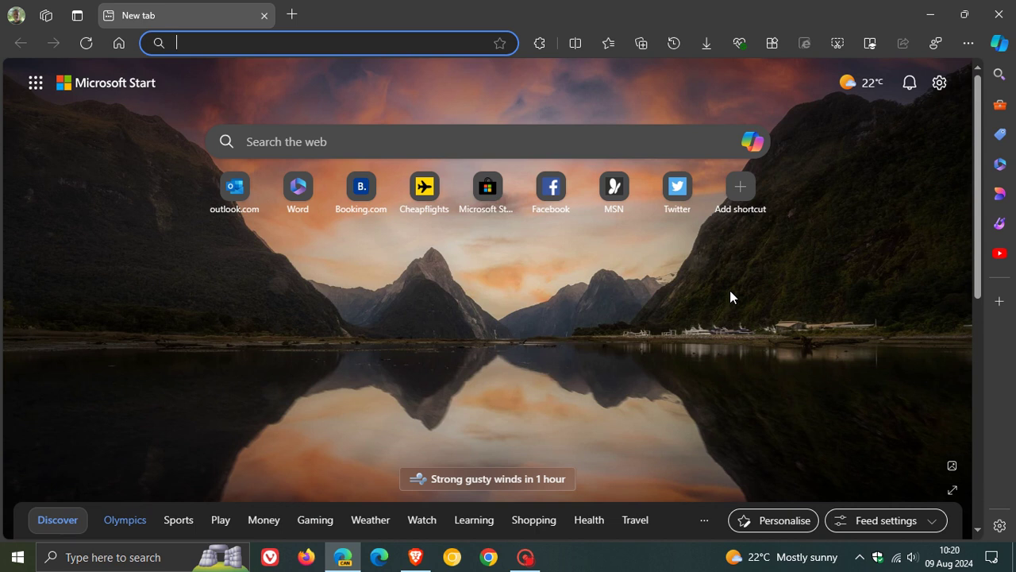
{"action": "key", "text": "super+5"}
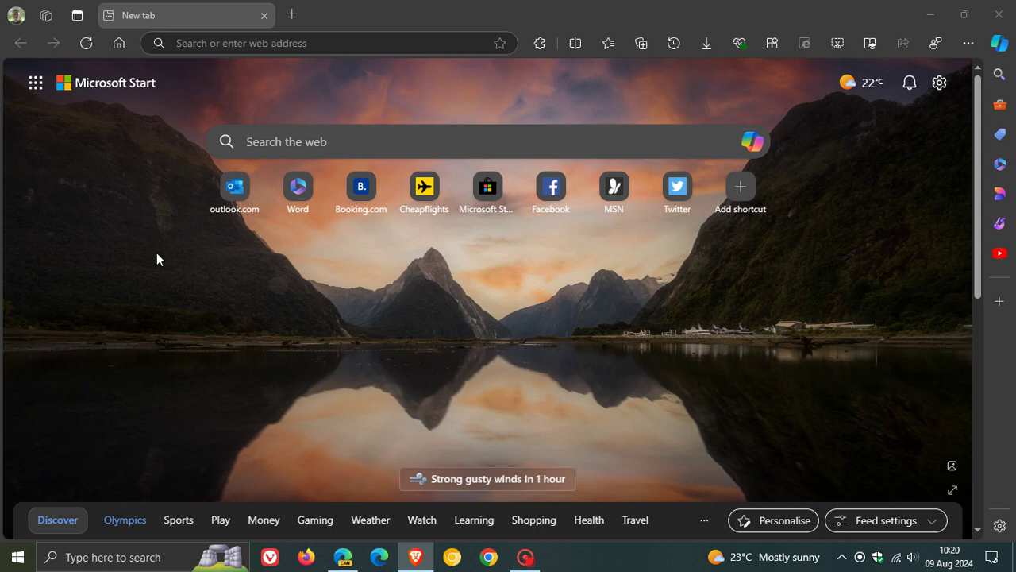
Return to Edge and open the Sidebar settings page, with Always on still selected
{"action": "left_click", "coordinate": [17, 19]}
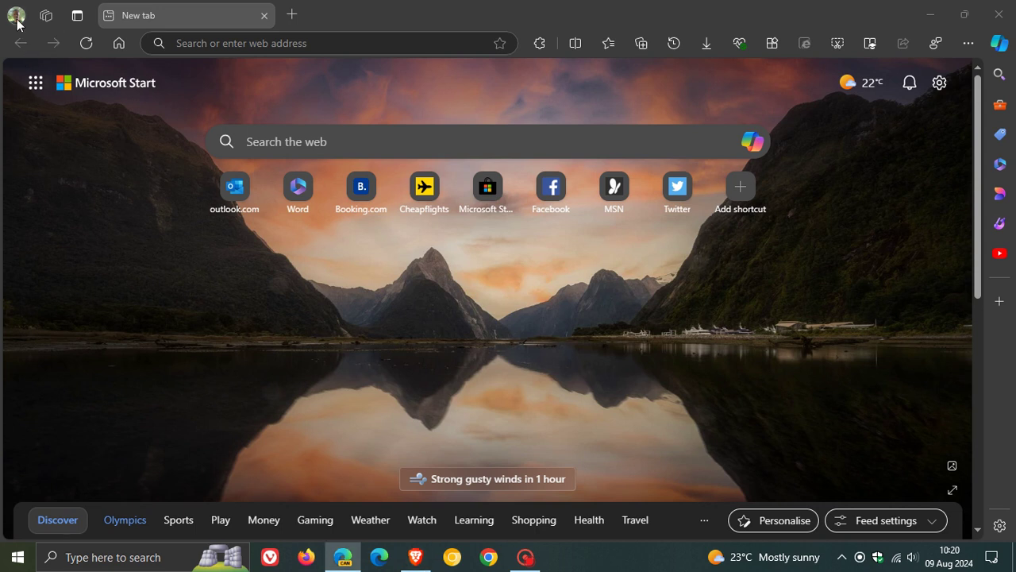
{"action": "left_click", "coordinate": [223, 50]}
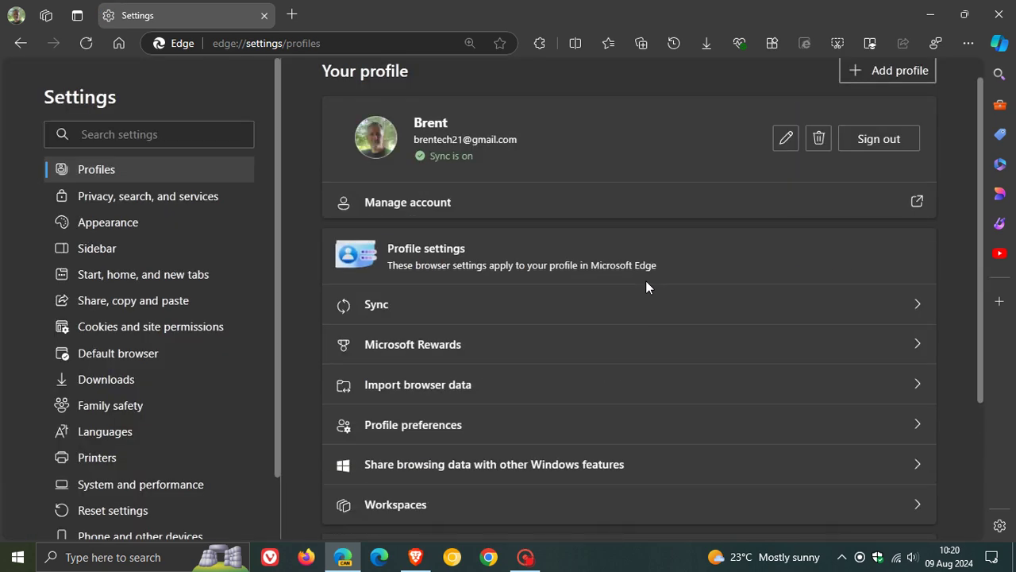
{"action": "left_click", "coordinate": [117, 253]}
{"action": "scroll", "coordinate": [579, 307], "scroll_direction": "up", "scroll_amount": 1}
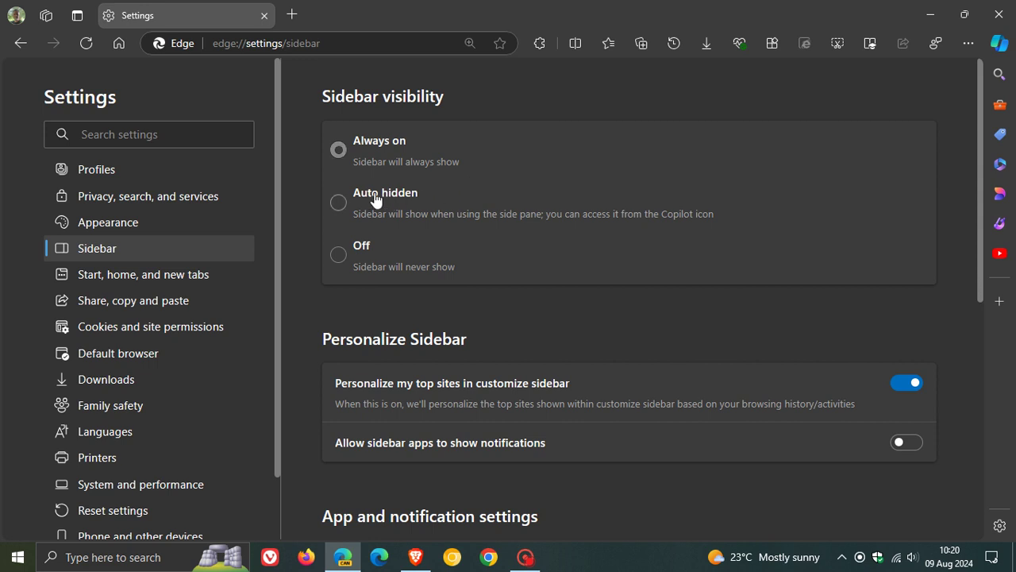
Set sidebar visibility to Auto hidden and test the Copilot side pane
{"action": "left_click", "coordinate": [339, 204]}
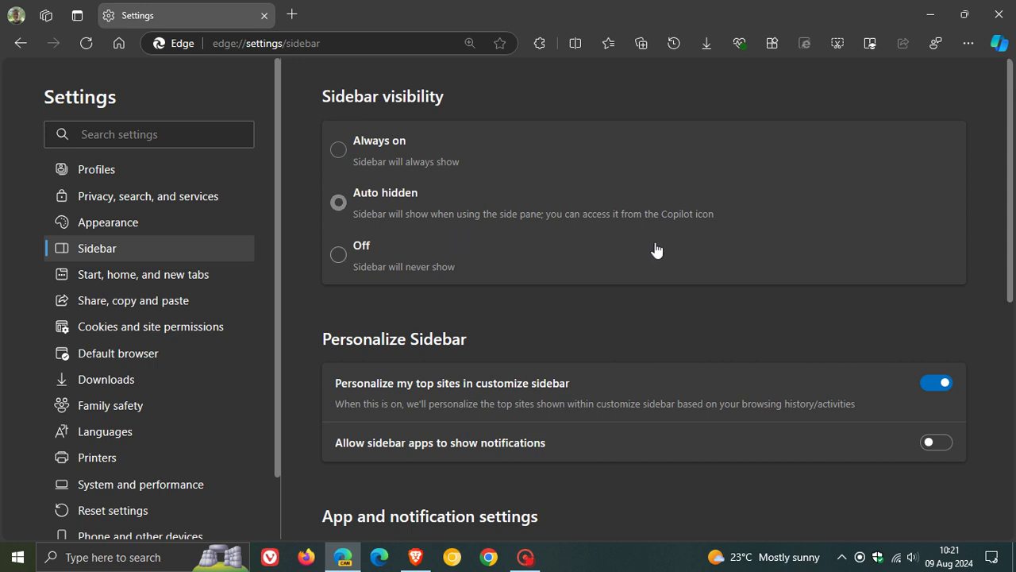
{"action": "left_click", "coordinate": [999, 43]}
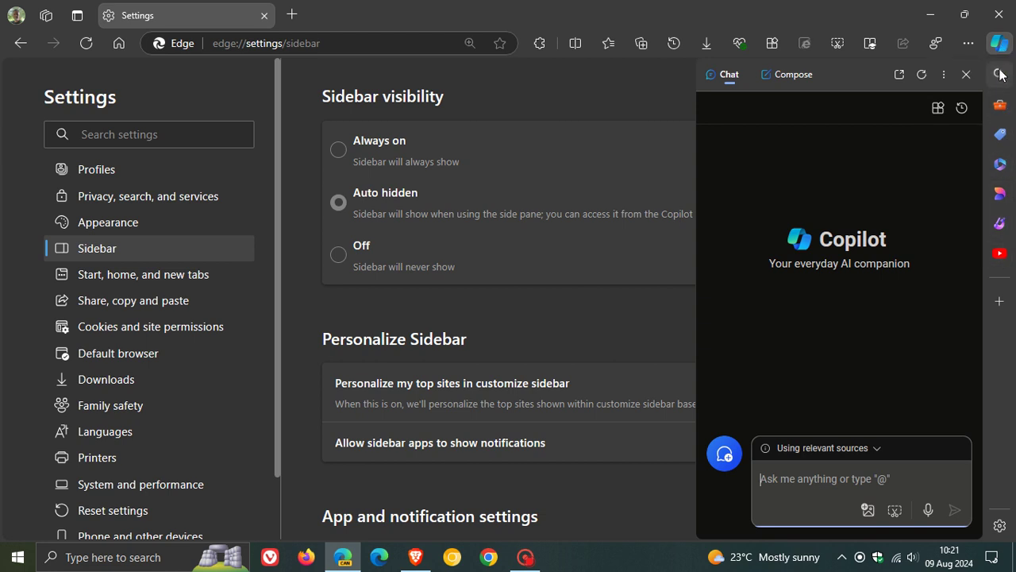
{"action": "left_click", "coordinate": [581, 68]}
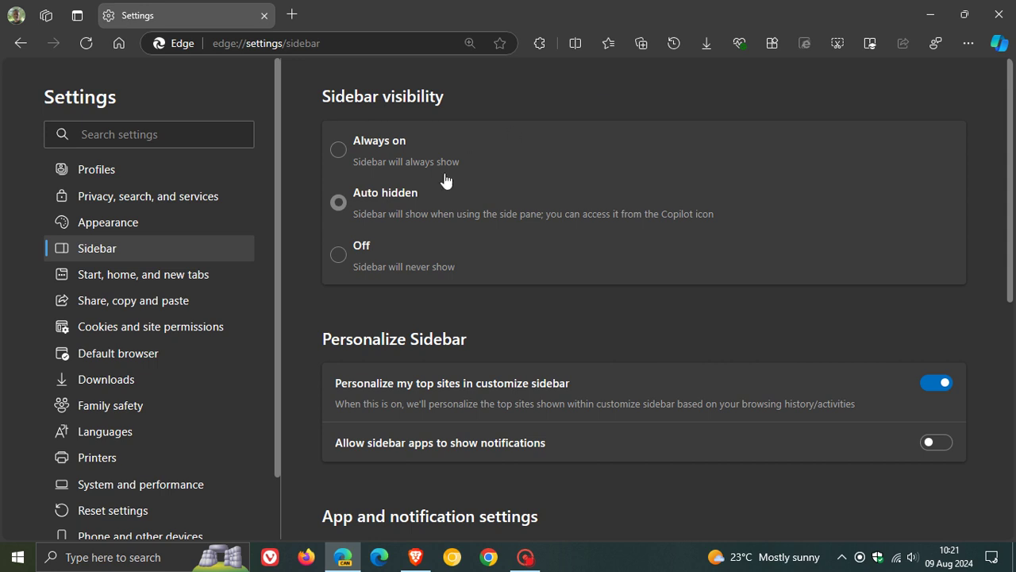
Set sidebar visibility to Off, retest the Copilot pane, then choose Copilot app settings
{"action": "left_click", "coordinate": [339, 255]}
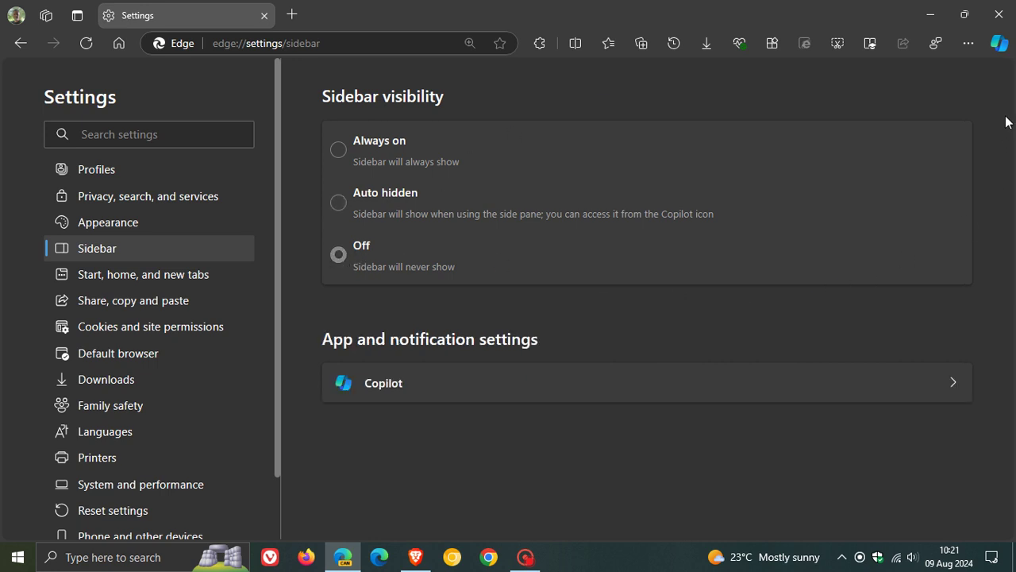
{"action": "left_click", "coordinate": [999, 44]}
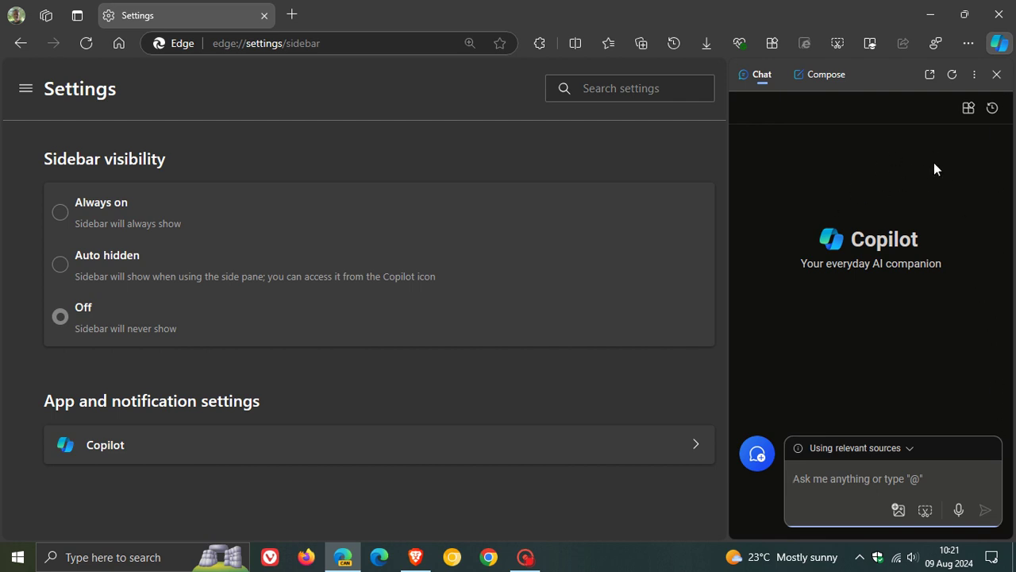
{"action": "left_click", "coordinate": [996, 75]}
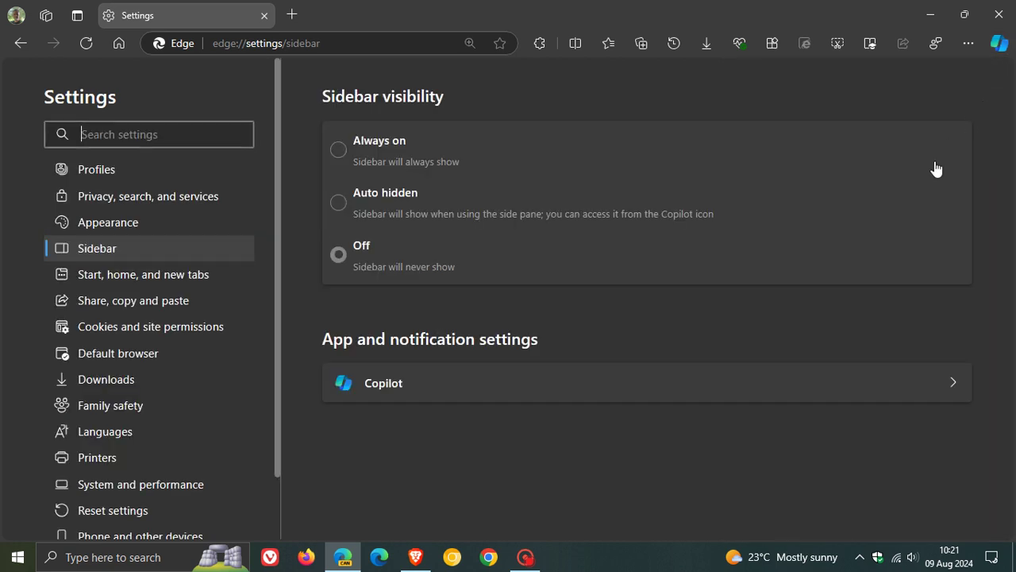
{"action": "left_click", "coordinate": [125, 255]}
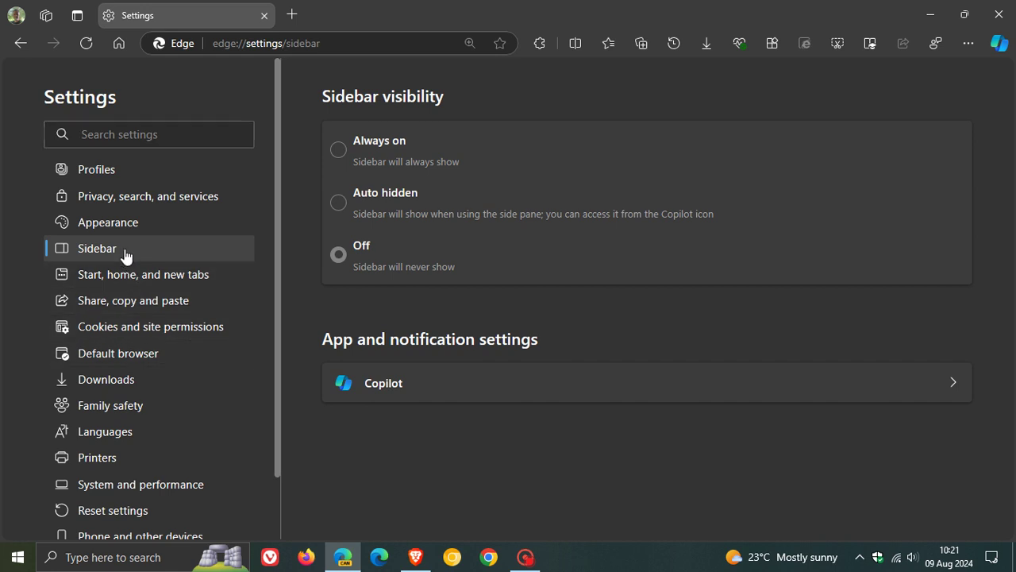
Switch Show Copilot off in Copilot settings, then open and close the sidebar to check
{"action": "left_click", "coordinate": [433, 389]}
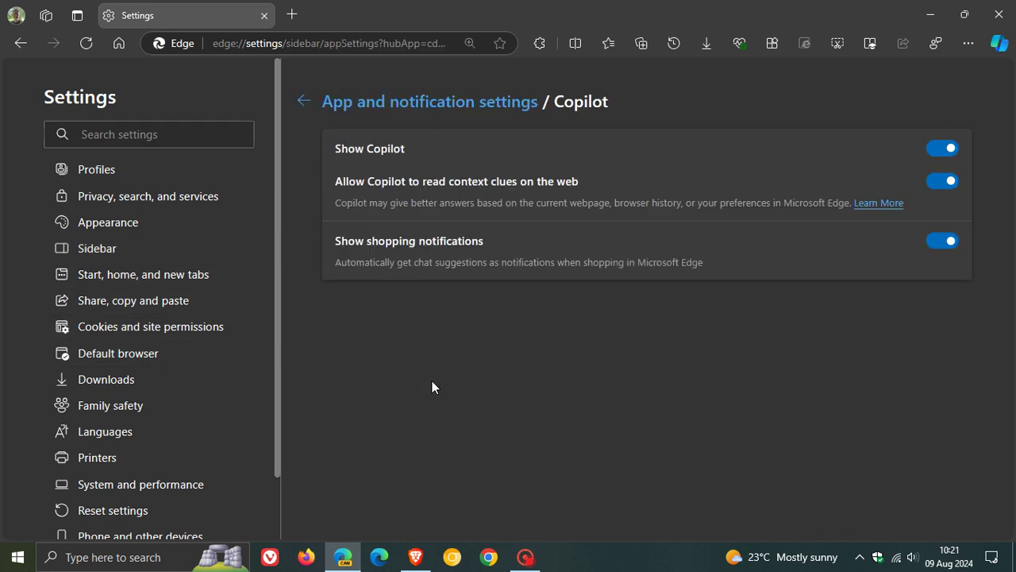
{"action": "left_click", "coordinate": [937, 155]}
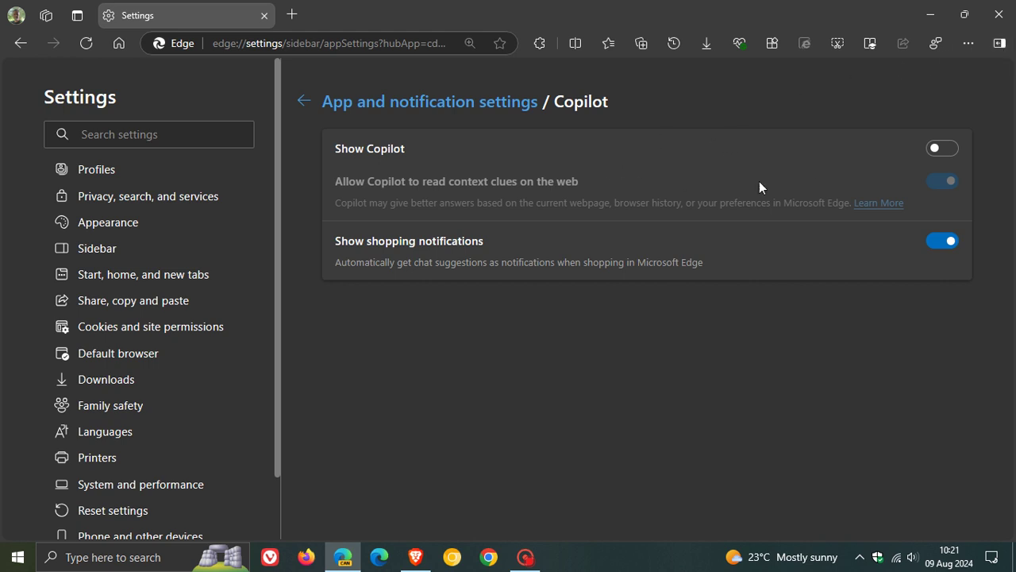
{"action": "left_click", "coordinate": [1003, 44]}
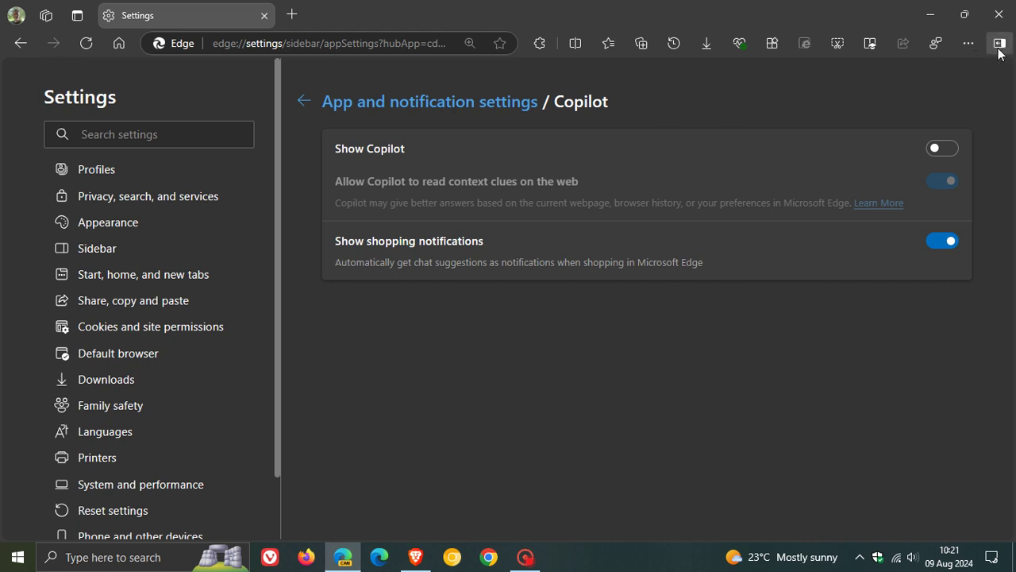
{"action": "left_click", "coordinate": [1000, 46]}
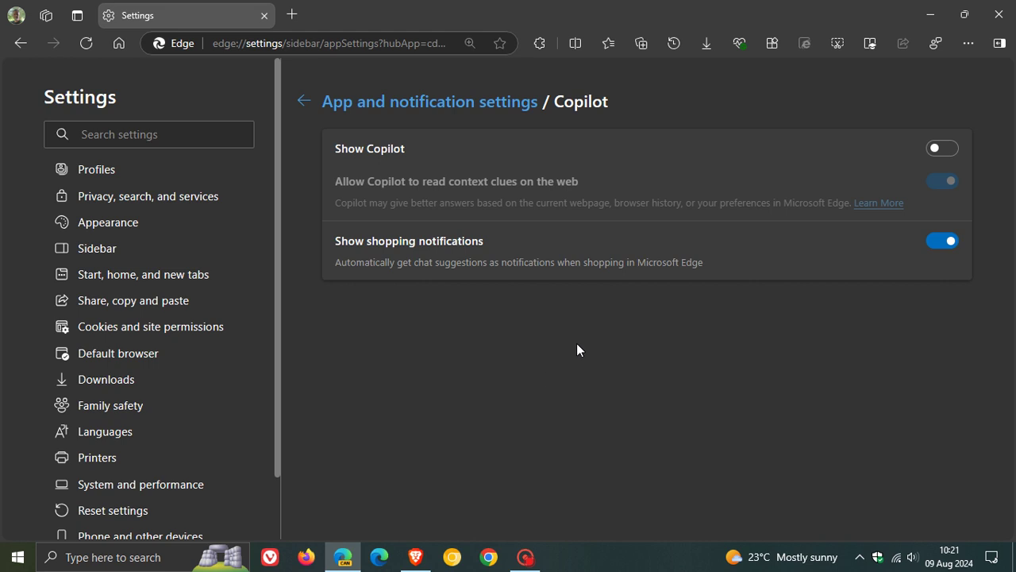
Turn Show Copilot back on, set sidebar visibility to Always on, and go to the new tab page
{"action": "left_click", "coordinate": [946, 149]}
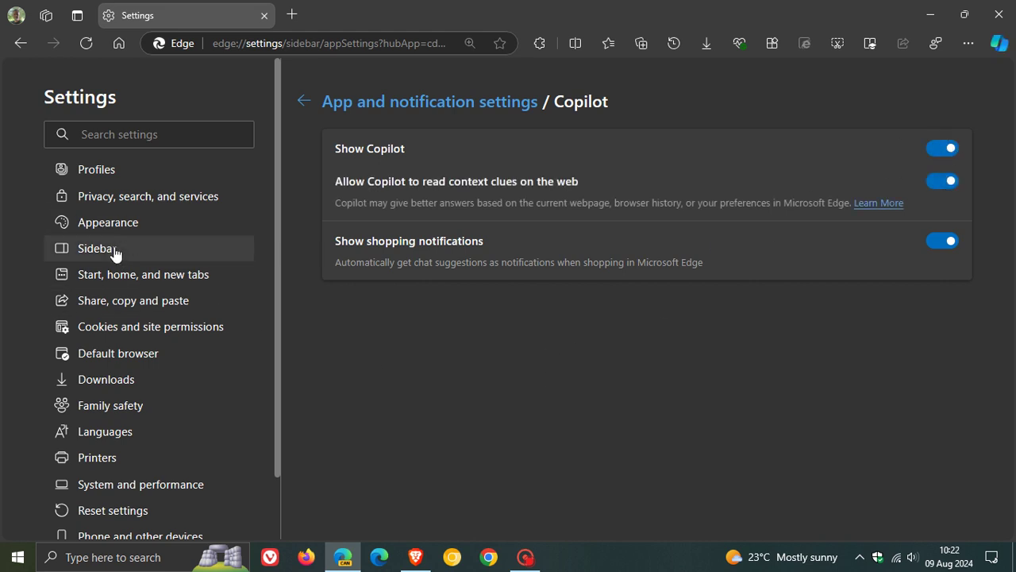
{"action": "left_click", "coordinate": [324, 102]}
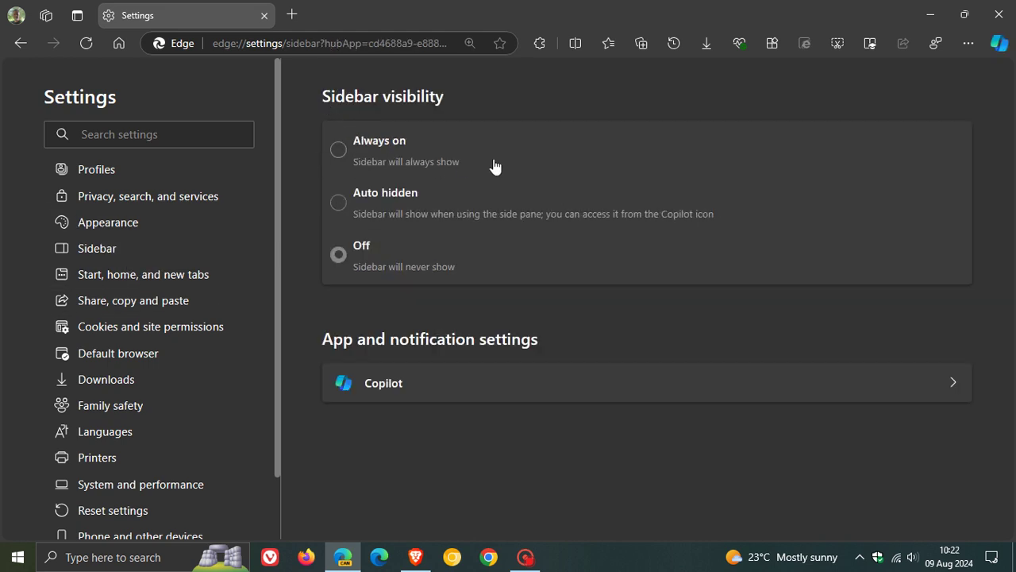
{"action": "left_click", "coordinate": [340, 150]}
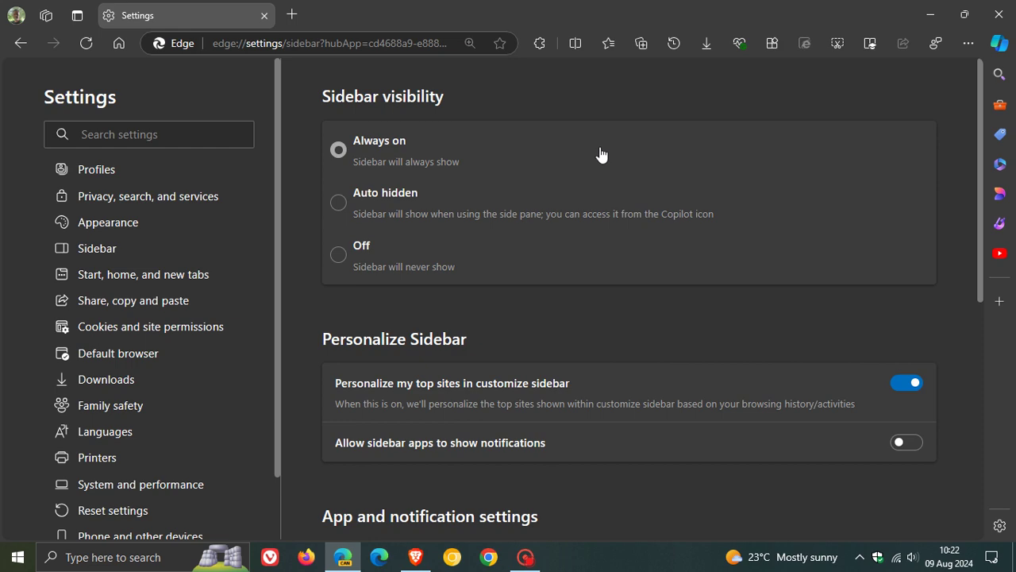
{"action": "left_click", "coordinate": [119, 44]}
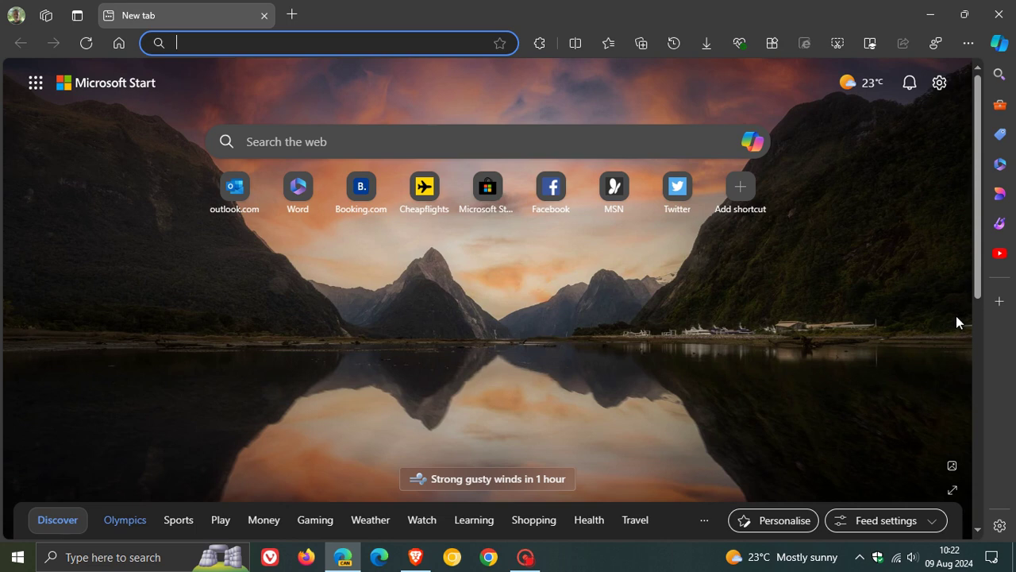
{"action": "left_click", "coordinate": [1000, 44]}
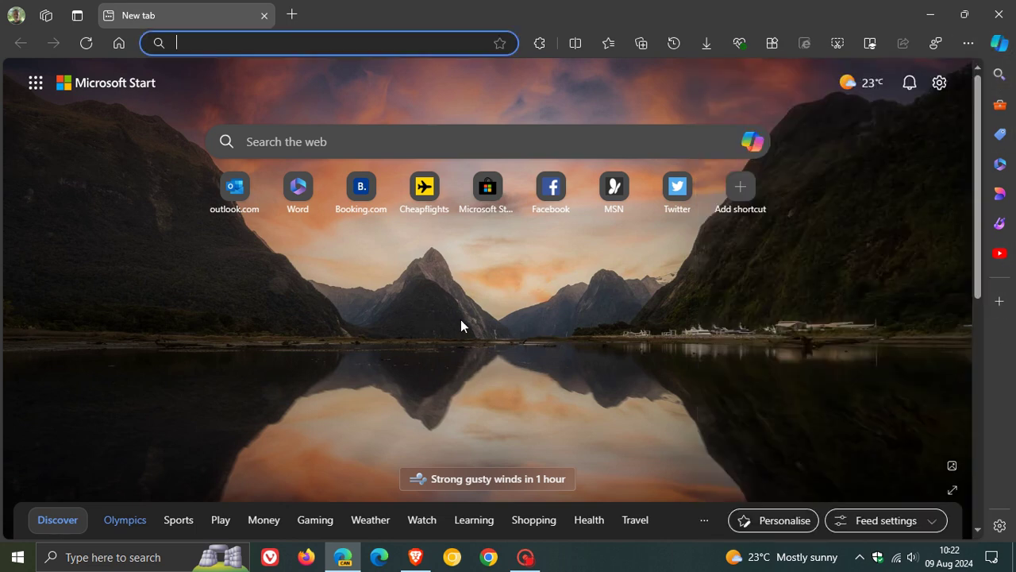